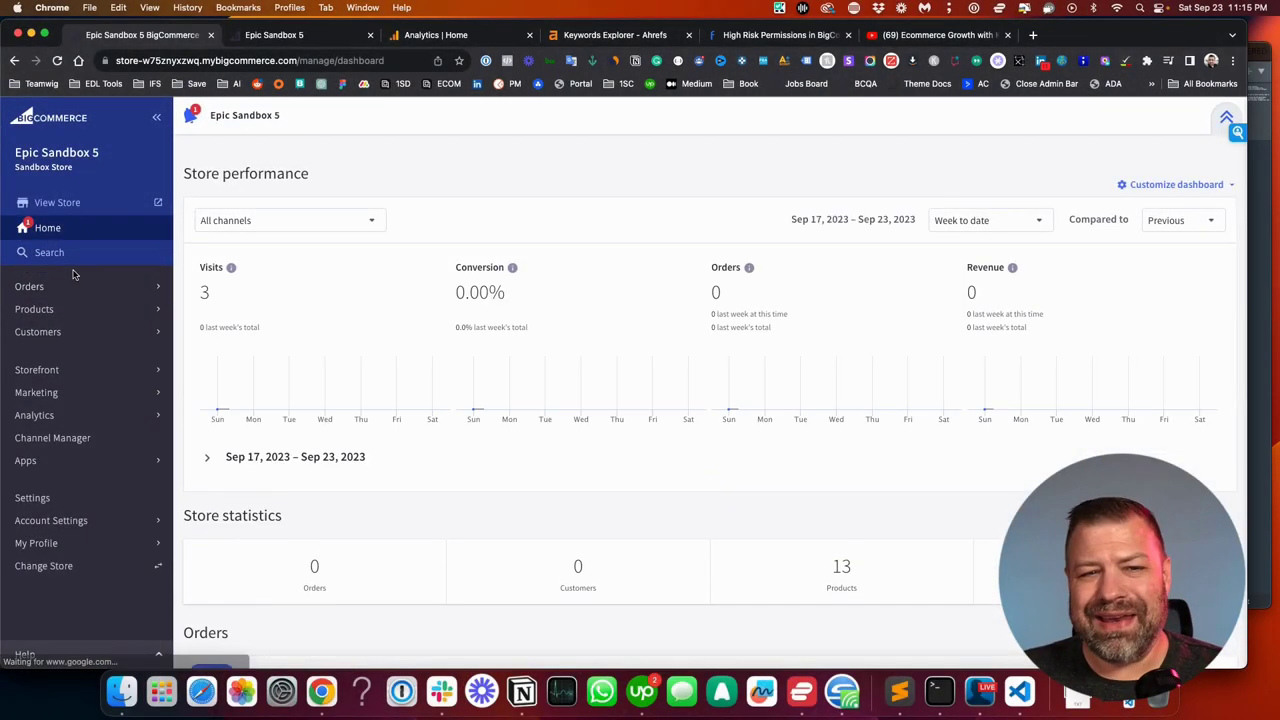
- In the Epic Sandbox 5 storefront tab, start adding /robots.txt to the store's address
left_click(265, 34)
left_click(290, 60)
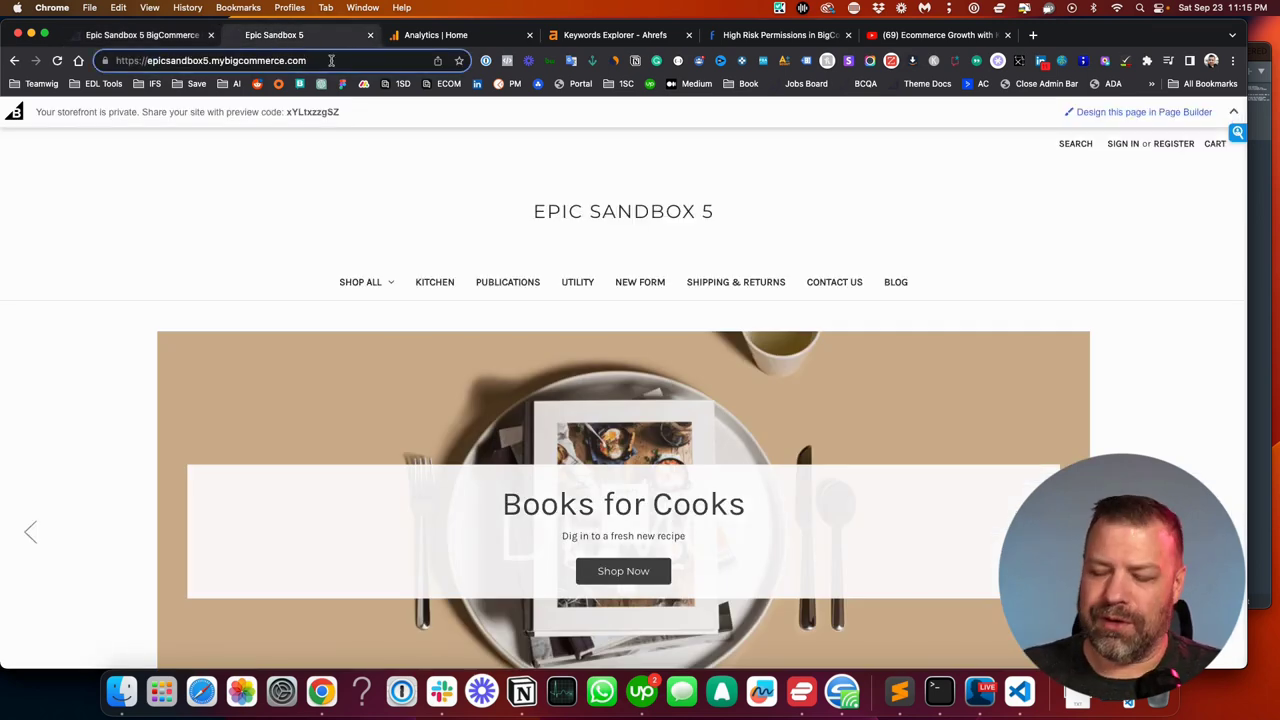
type("/robots.txt")
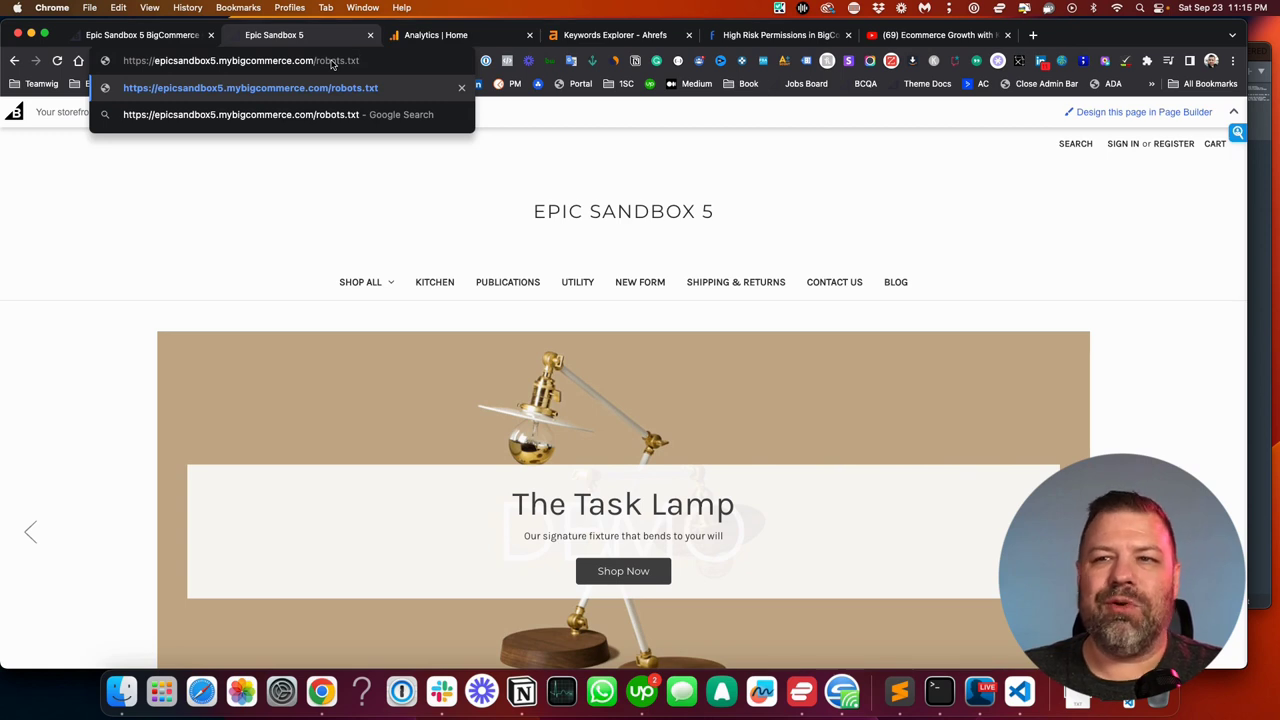
key("Return")
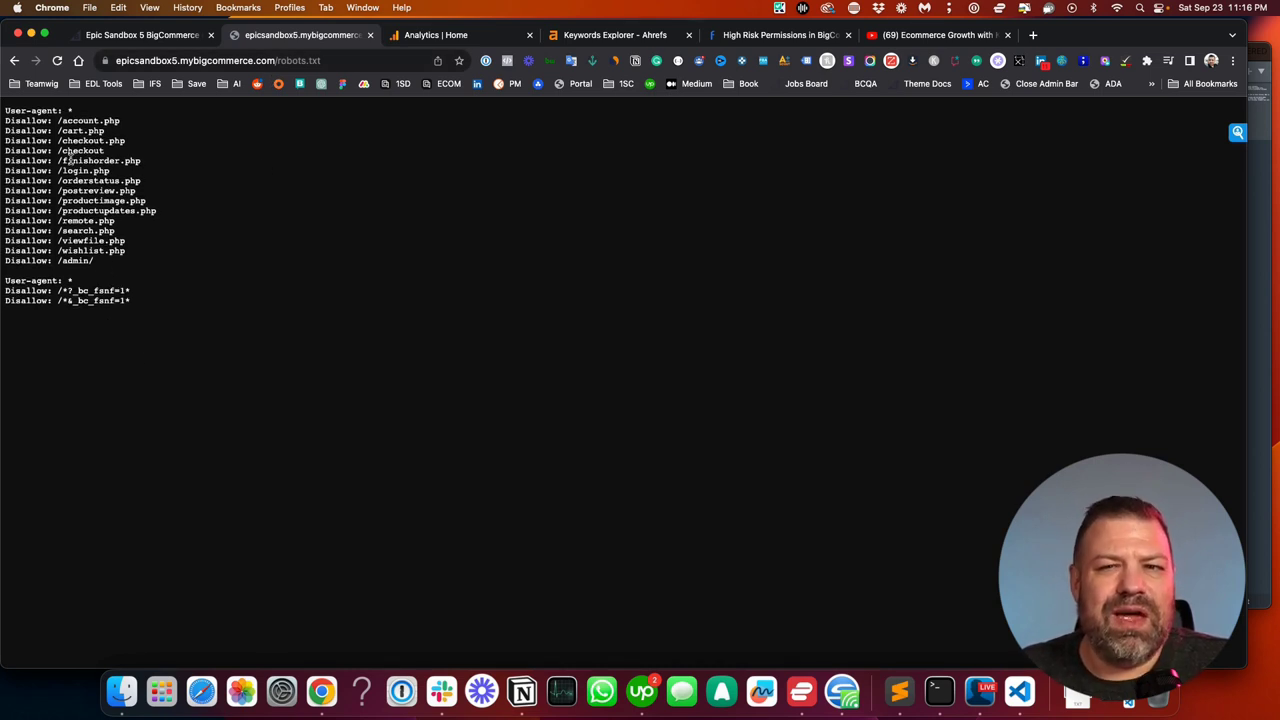
left_click_drag(5, 108, 70, 112)
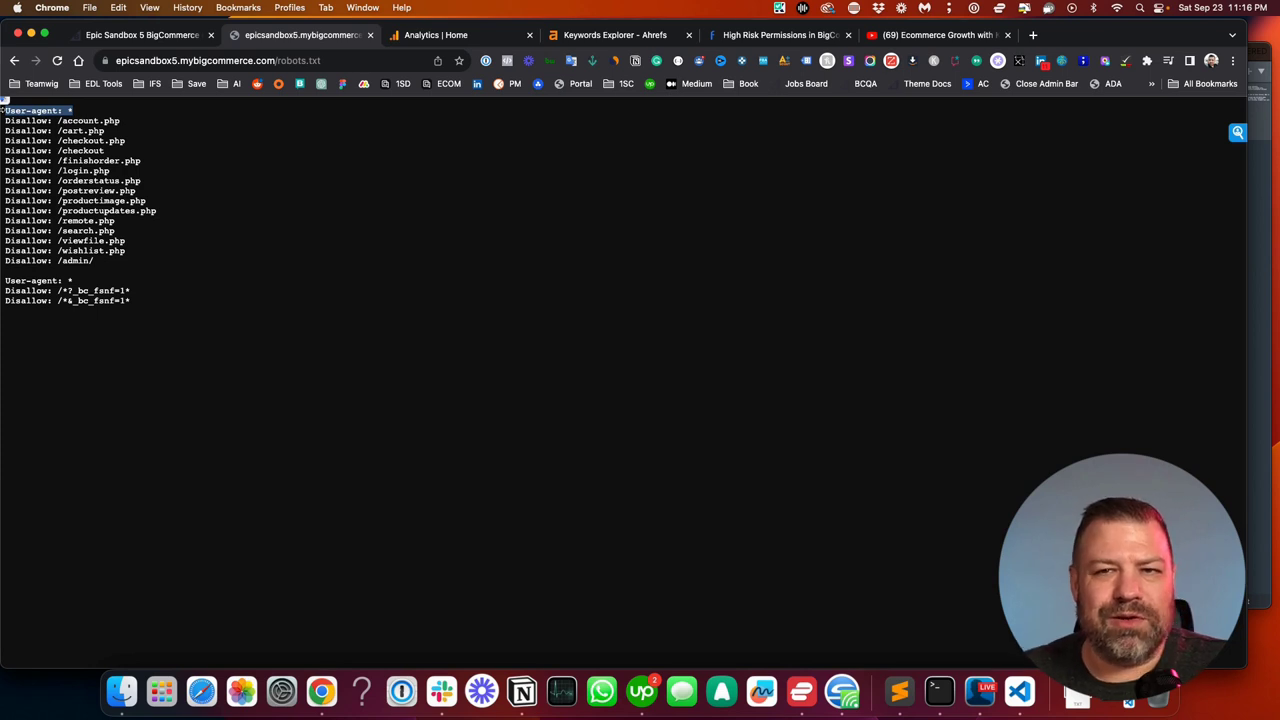
left_click(108, 218)
left_click_drag(105, 266, 6, 126)
left_click(106, 134)
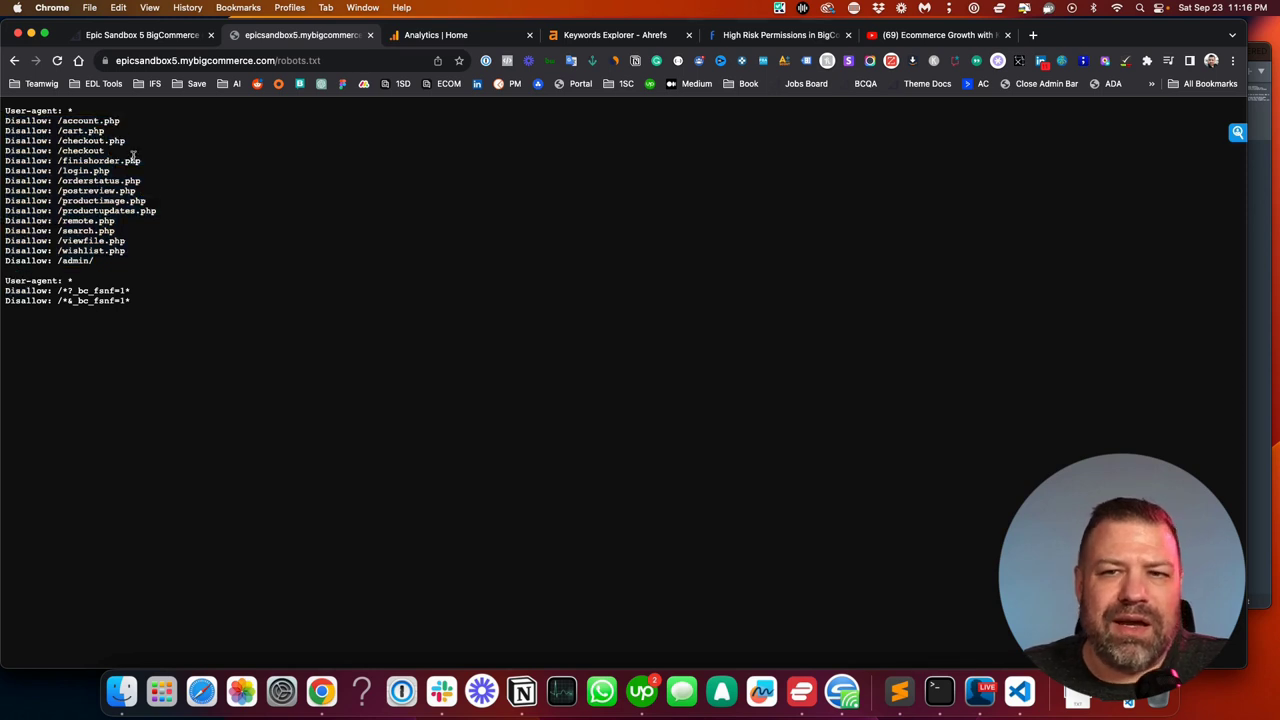
left_click_drag(124, 124, 57, 122)
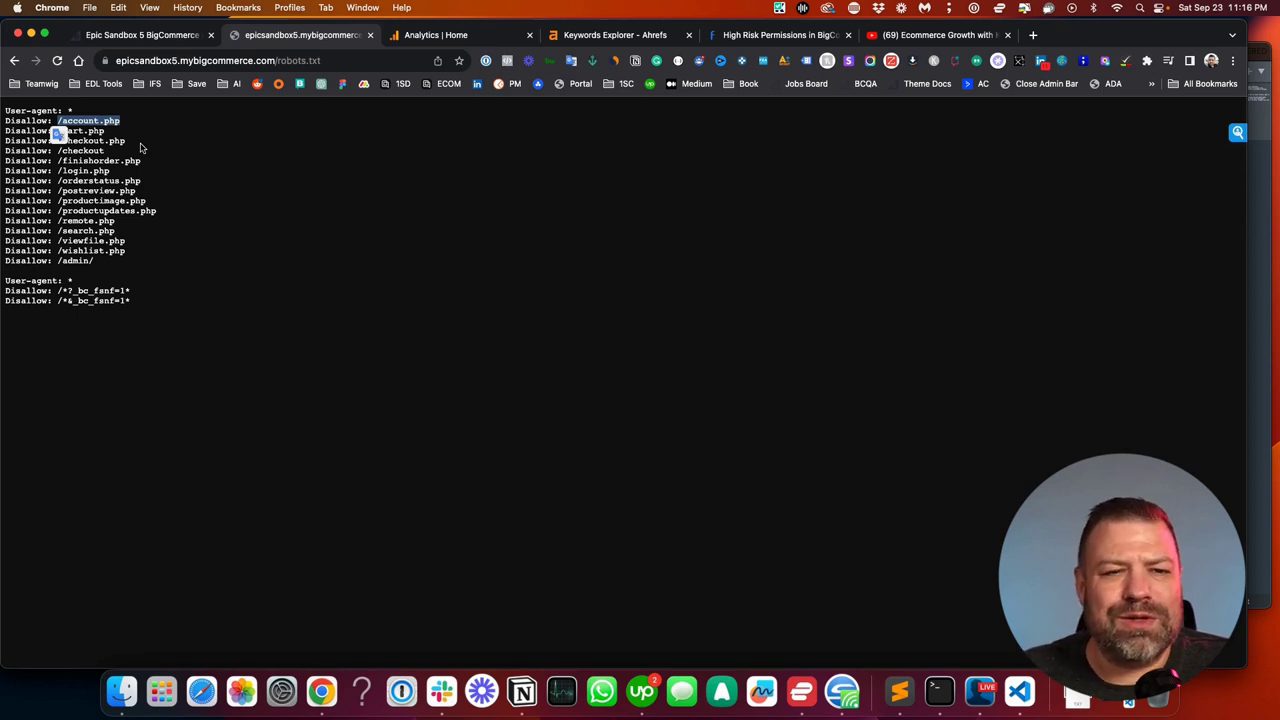
left_click_drag(140, 148, 137, 146)
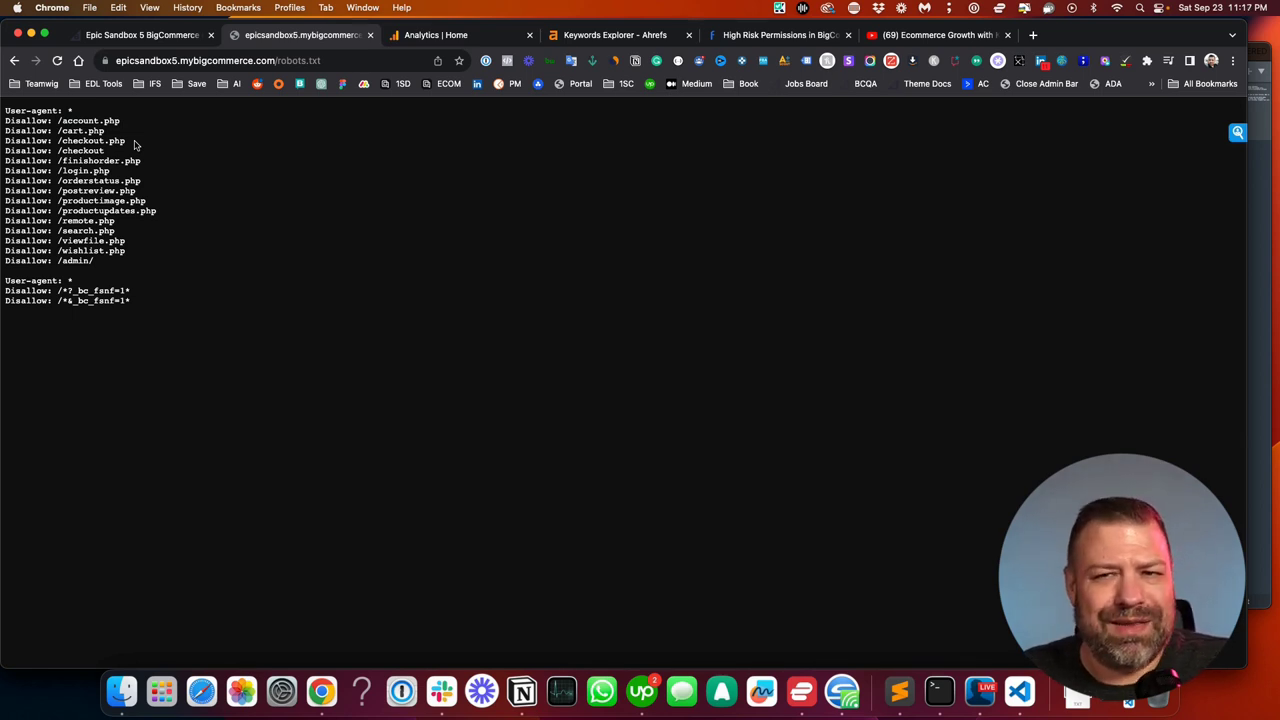
left_click_drag(126, 141, 58, 141)
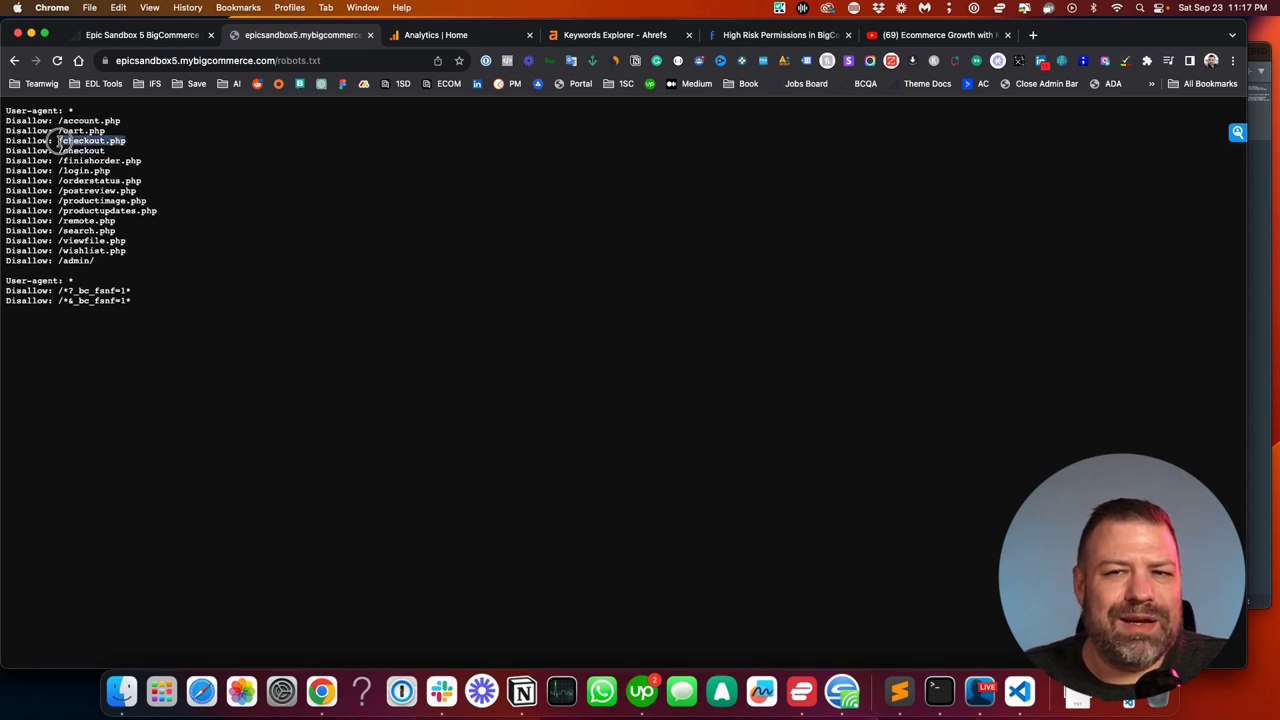
left_click(127, 164)
left_click_drag(127, 164, 58, 163)
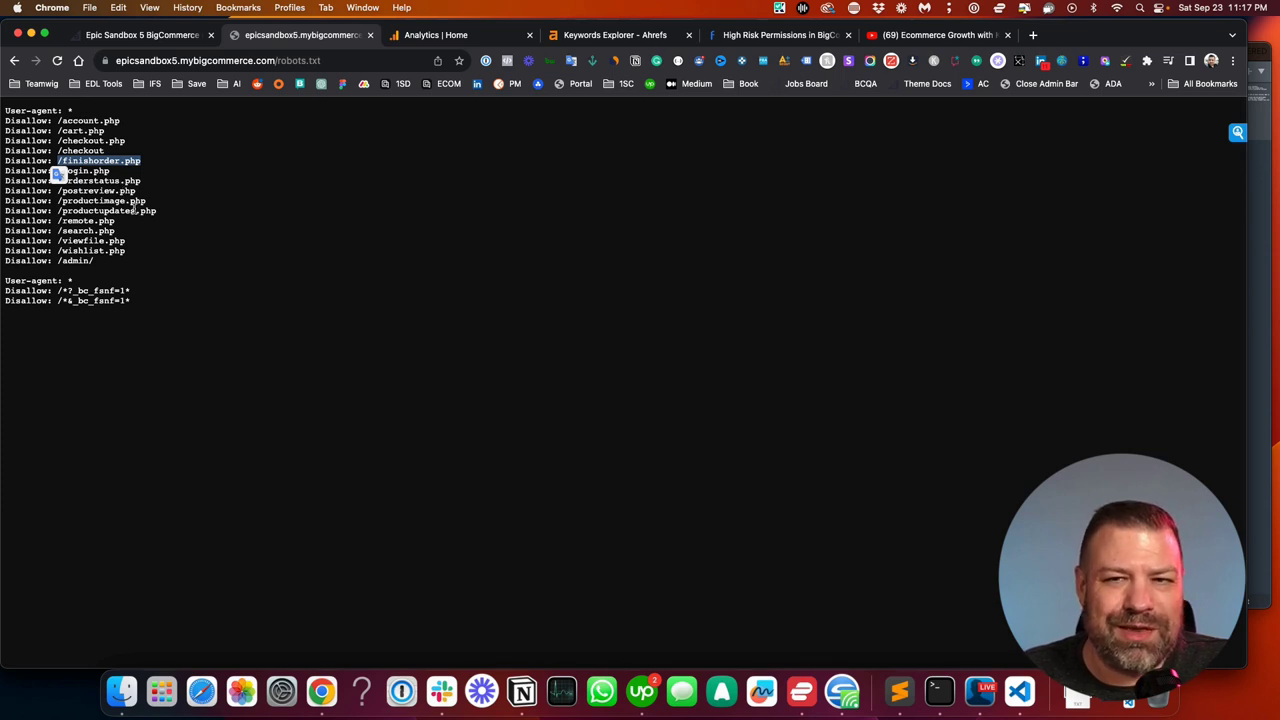
left_click(136, 224)
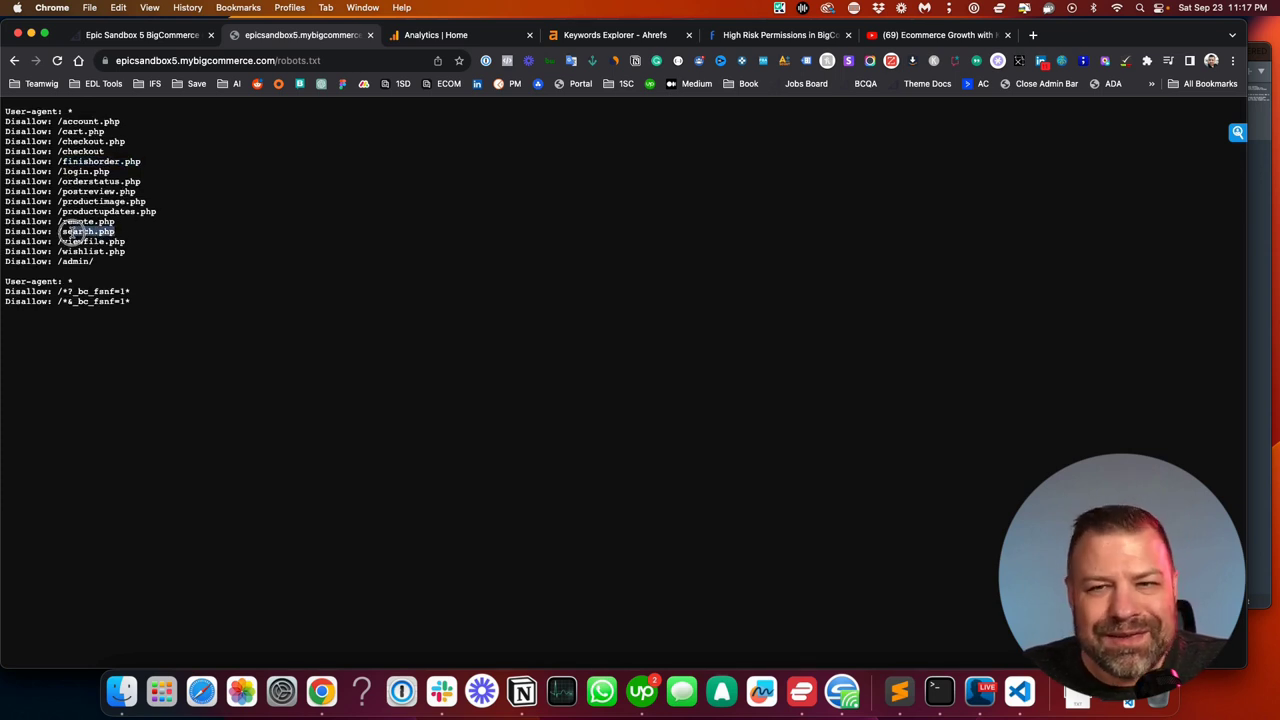
left_click_drag(106, 262, 6, 124)
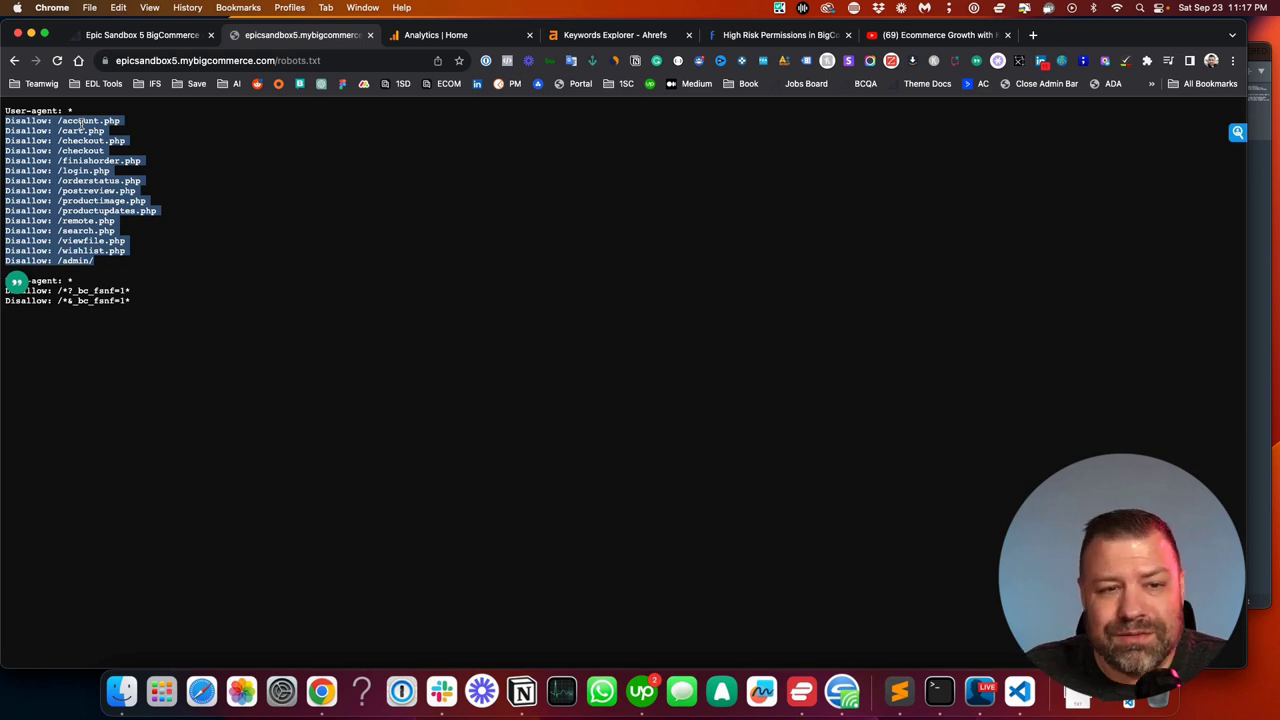
left_click_drag(97, 262, 5, 121)
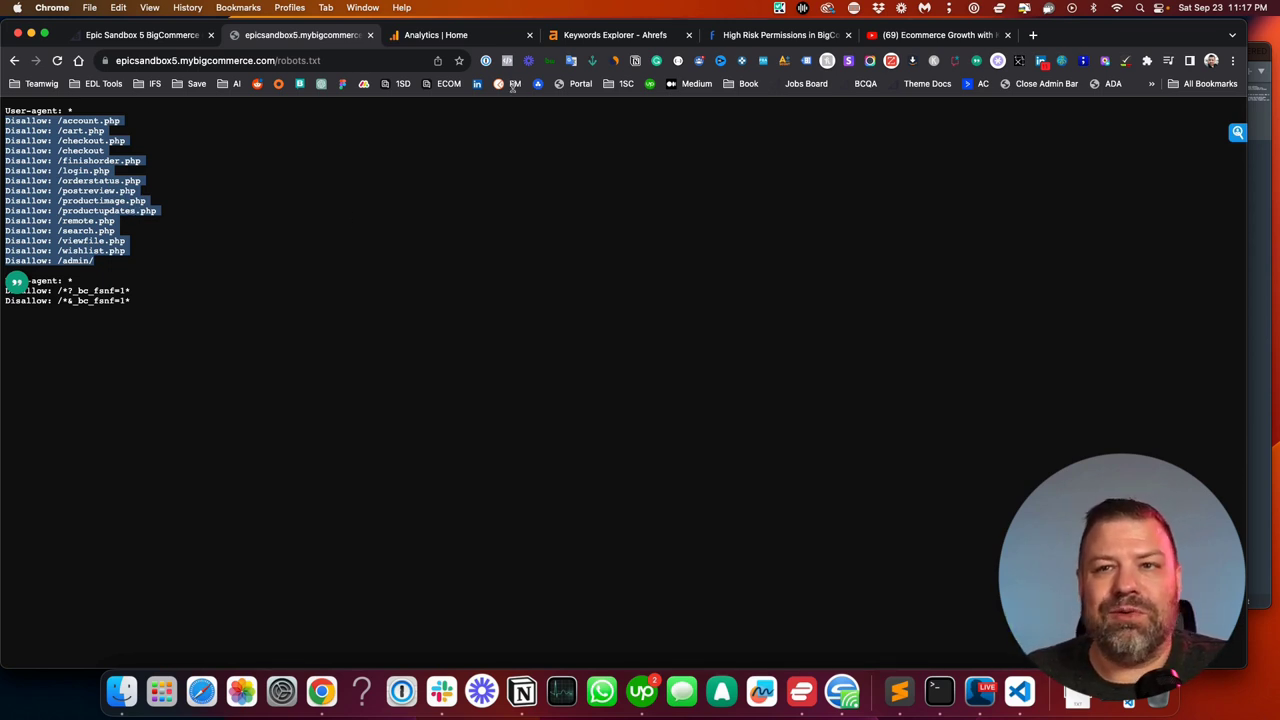
- Back in the control panel, go to Settings and choose Website under General
left_click(119, 38)
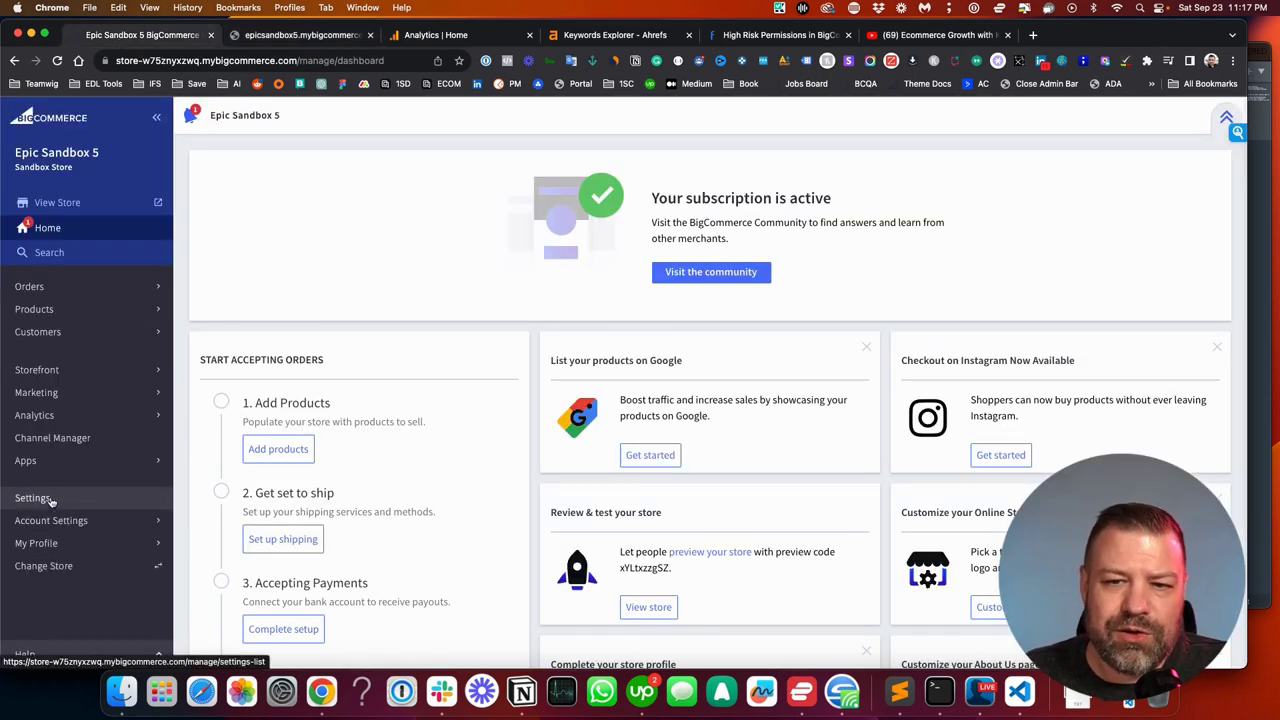
left_click(81, 500)
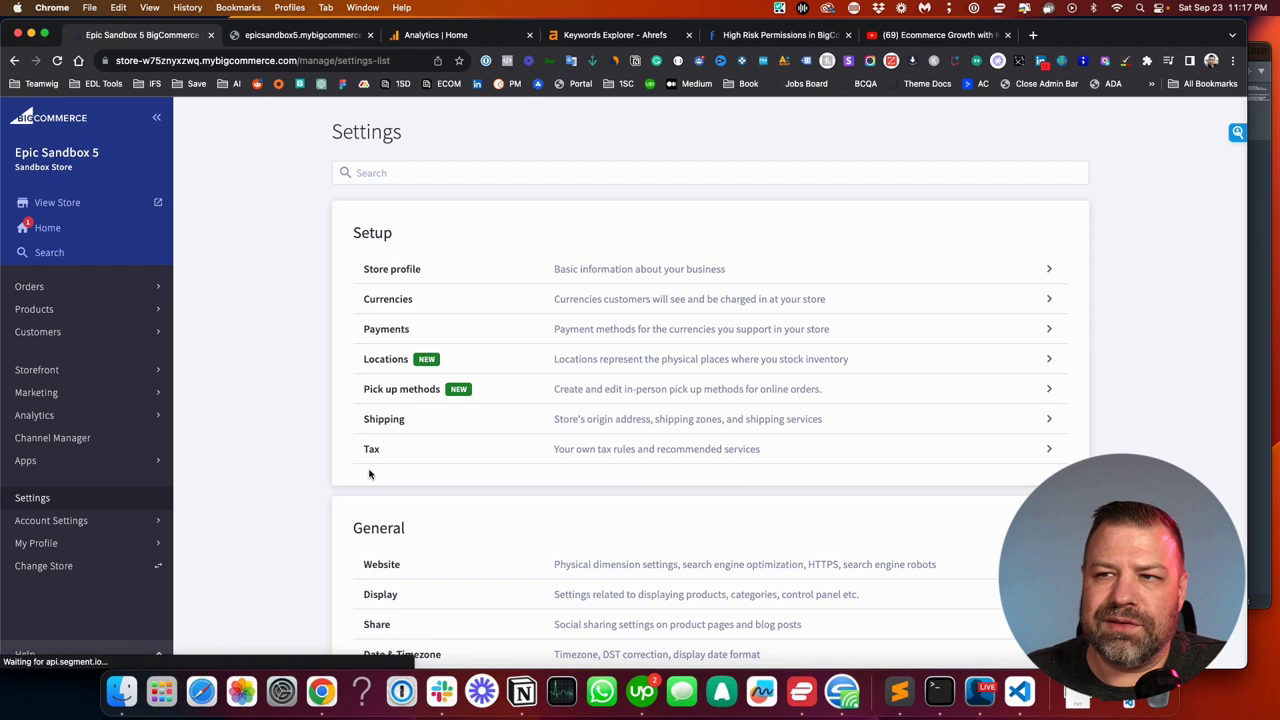
scroll(370, 505, "down", 4)
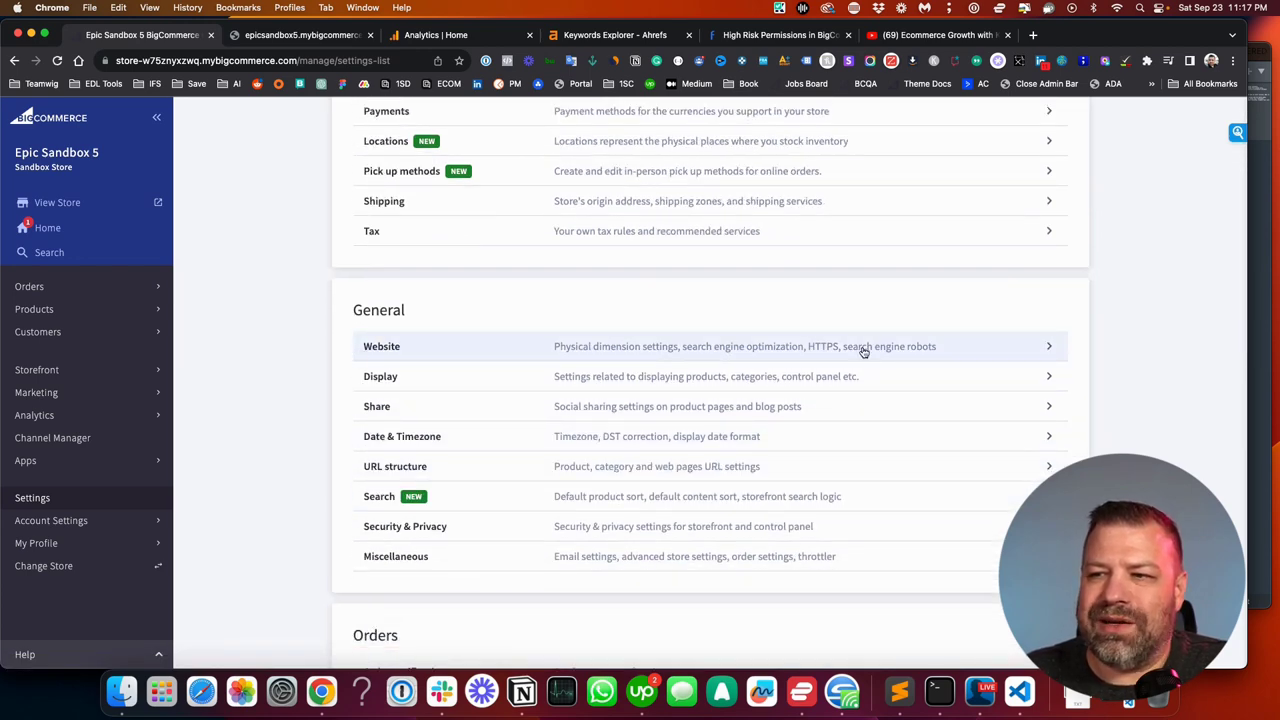
left_click(642, 355)
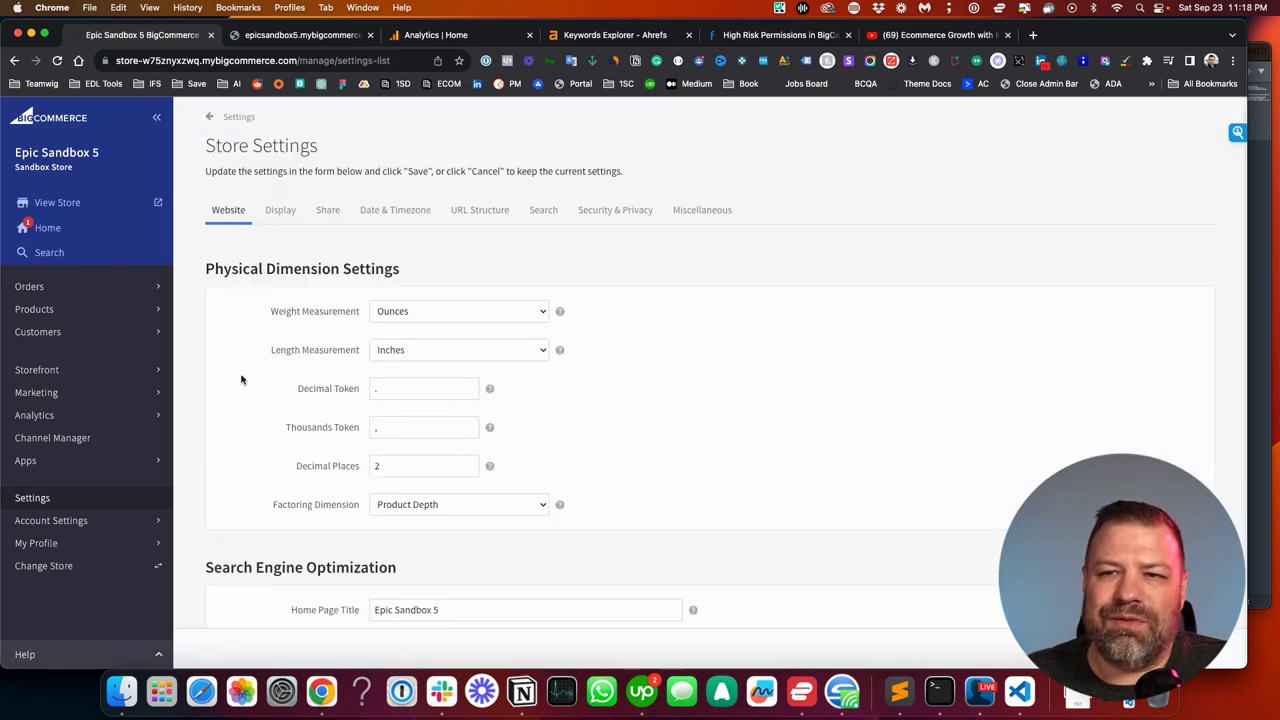
- Find the HTTPS robots.txt field under Search Engine Robots and put the caret after Disallow: /admin/
scroll(245, 411, "down", 5)
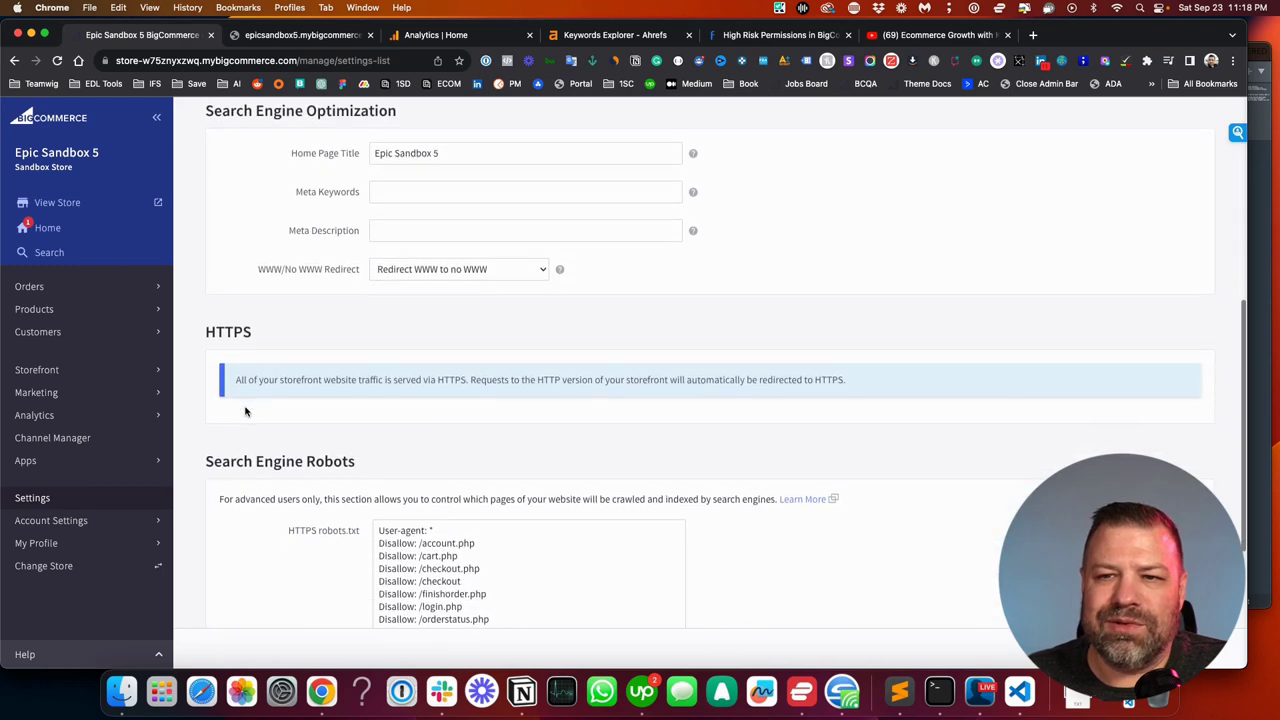
scroll(245, 411, "down", 3)
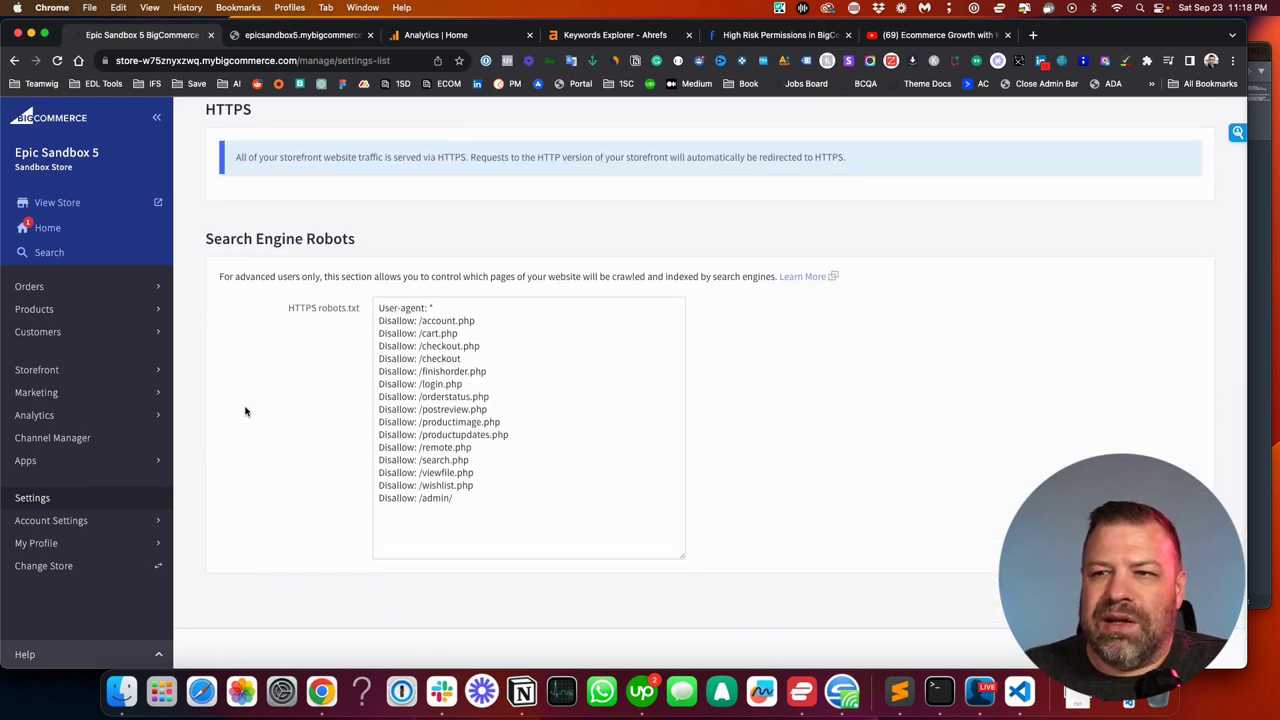
scroll(246, 410, "up", 3)
scroll(249, 506, "down", 4)
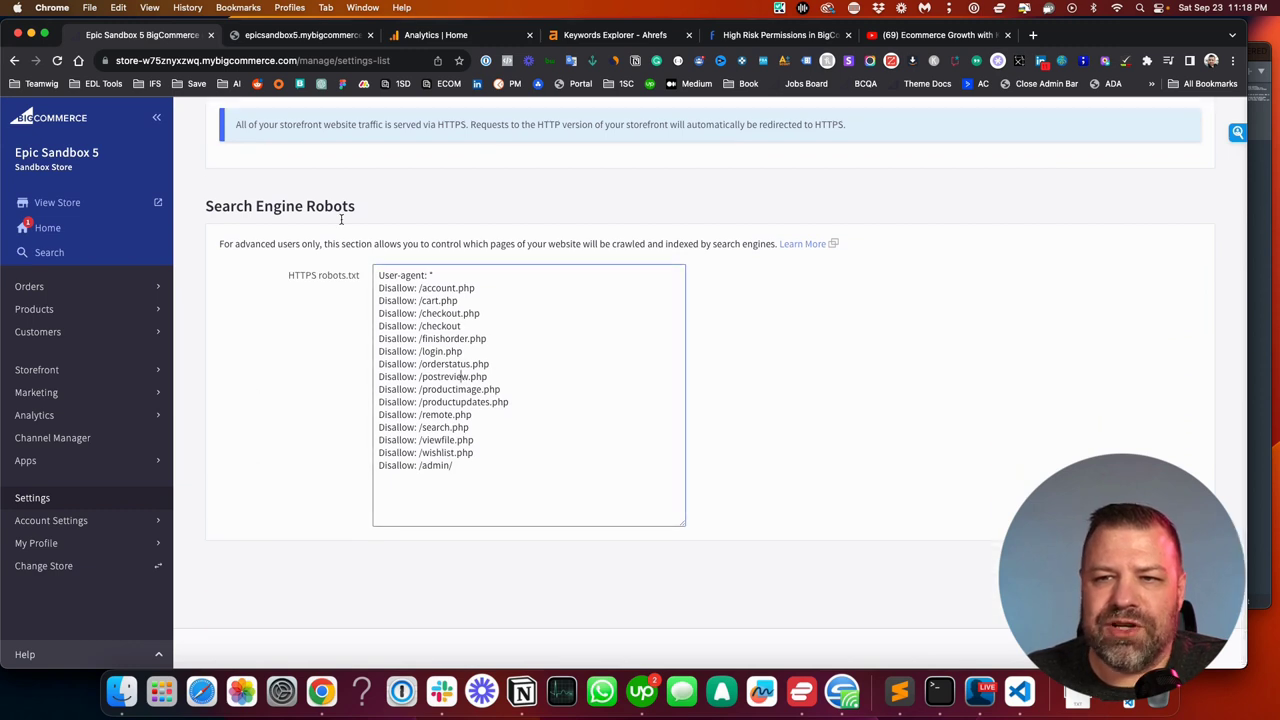
left_click(455, 466)
left_click_drag(469, 466, 380, 286)
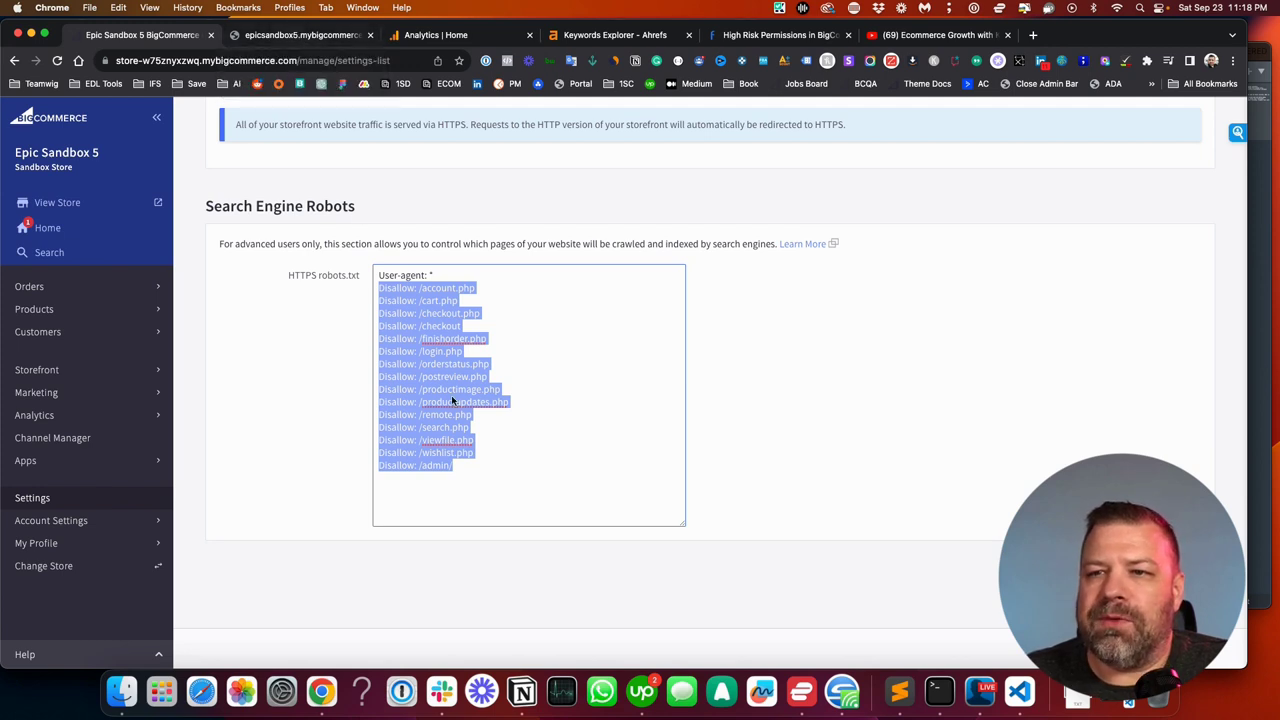
left_click(459, 466)
left_click(300, 34)
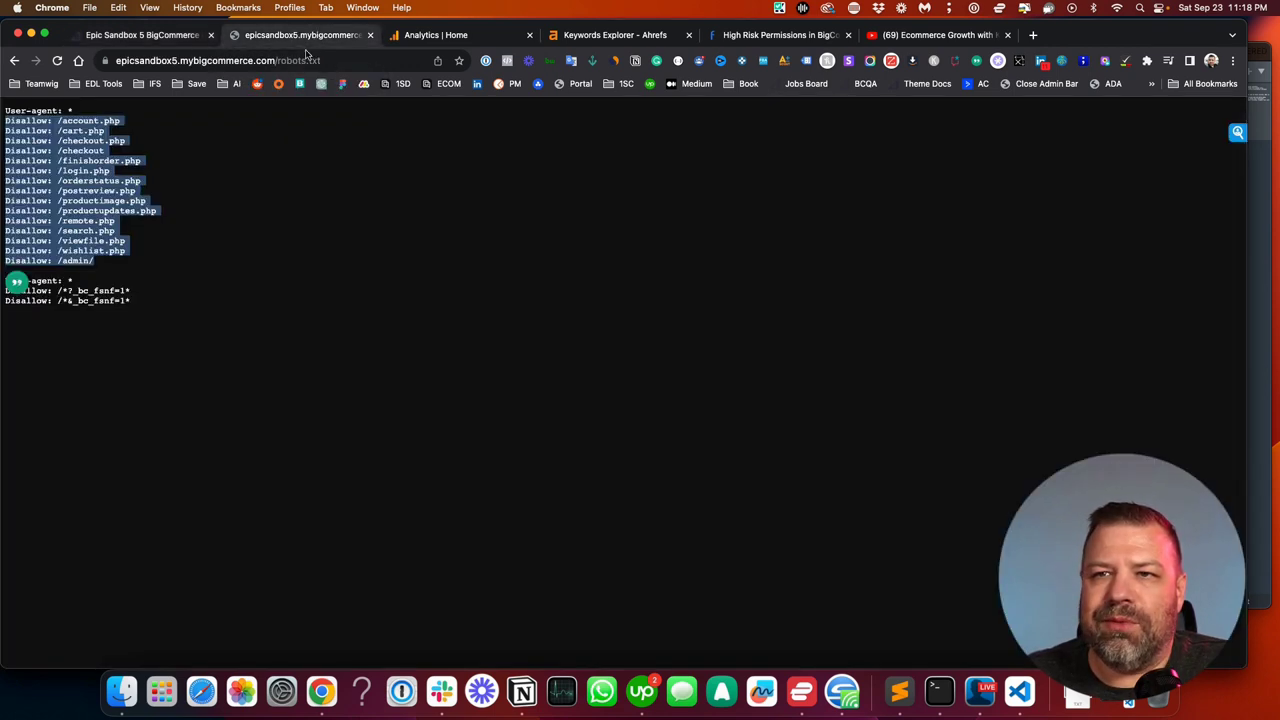
left_click(92, 284)
left_click_drag(146, 310, 4, 280)
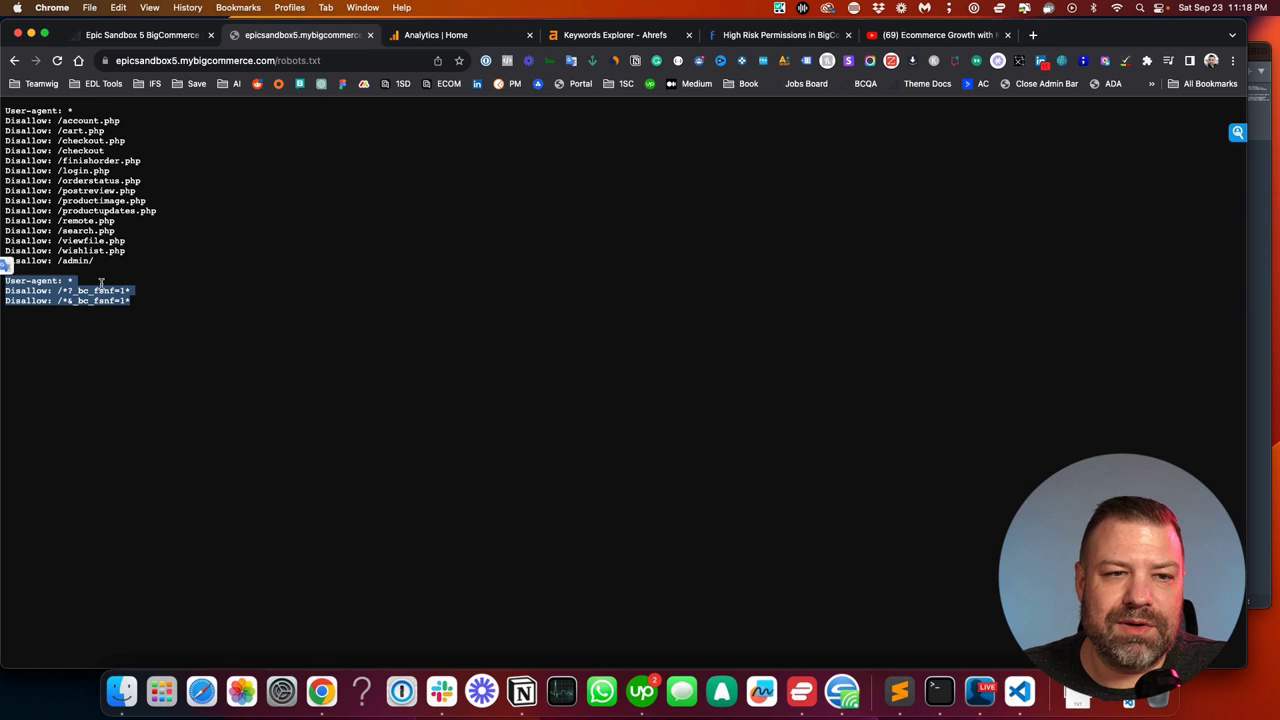
left_click(138, 306)
left_click_drag(146, 298, 2, 278)
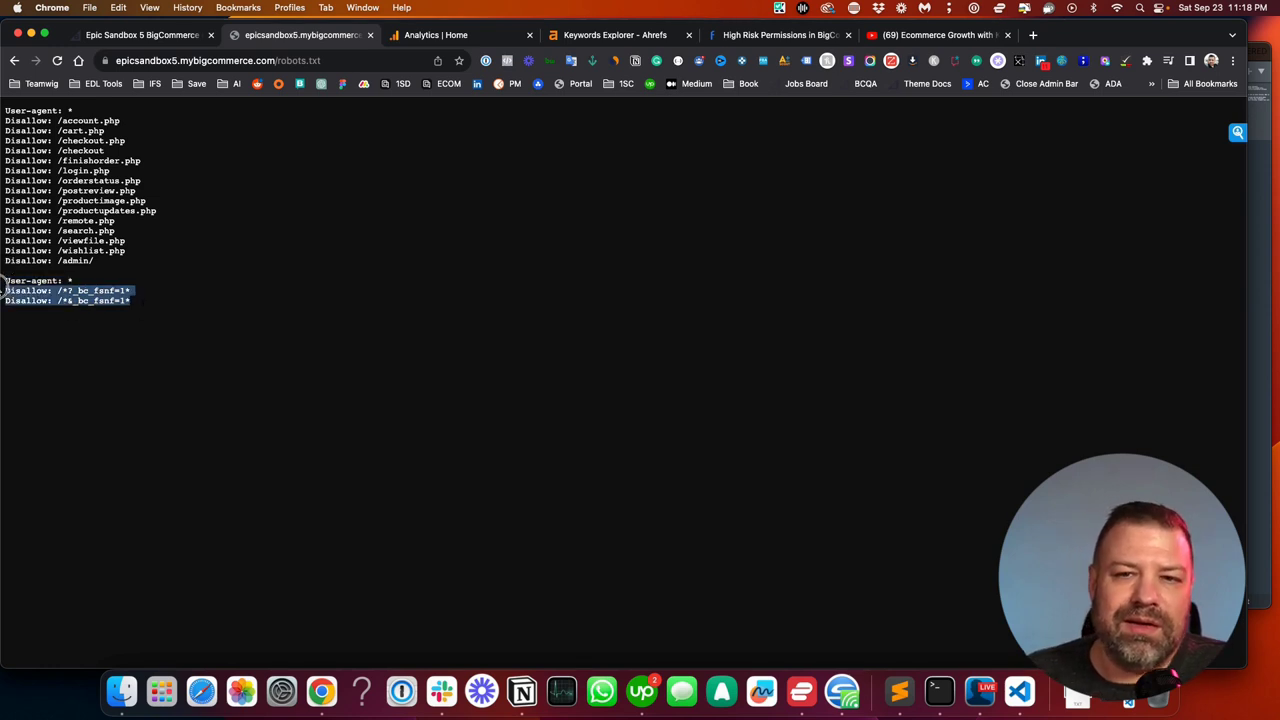
left_click(150, 35)
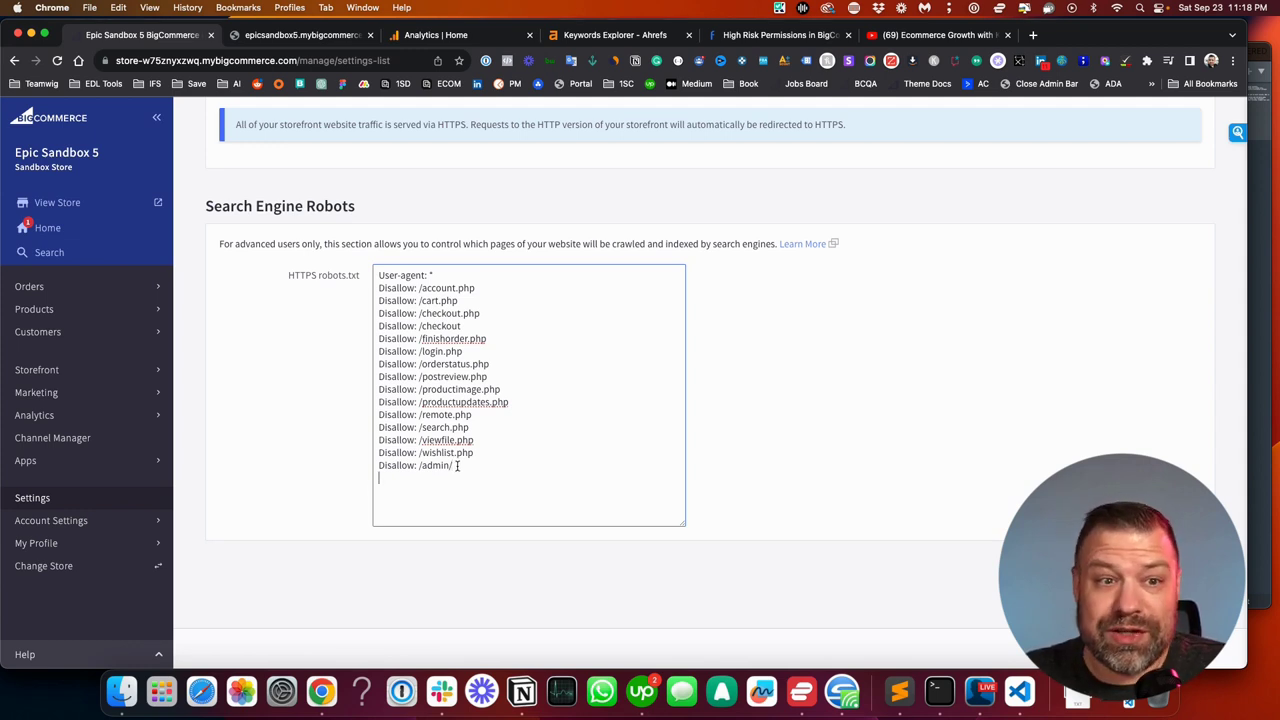
- Add a new line 'Disallow: /wholesale/' below Disallow: /admin/ in the HTTPS robots.txt rules
key("Return")
type("D")
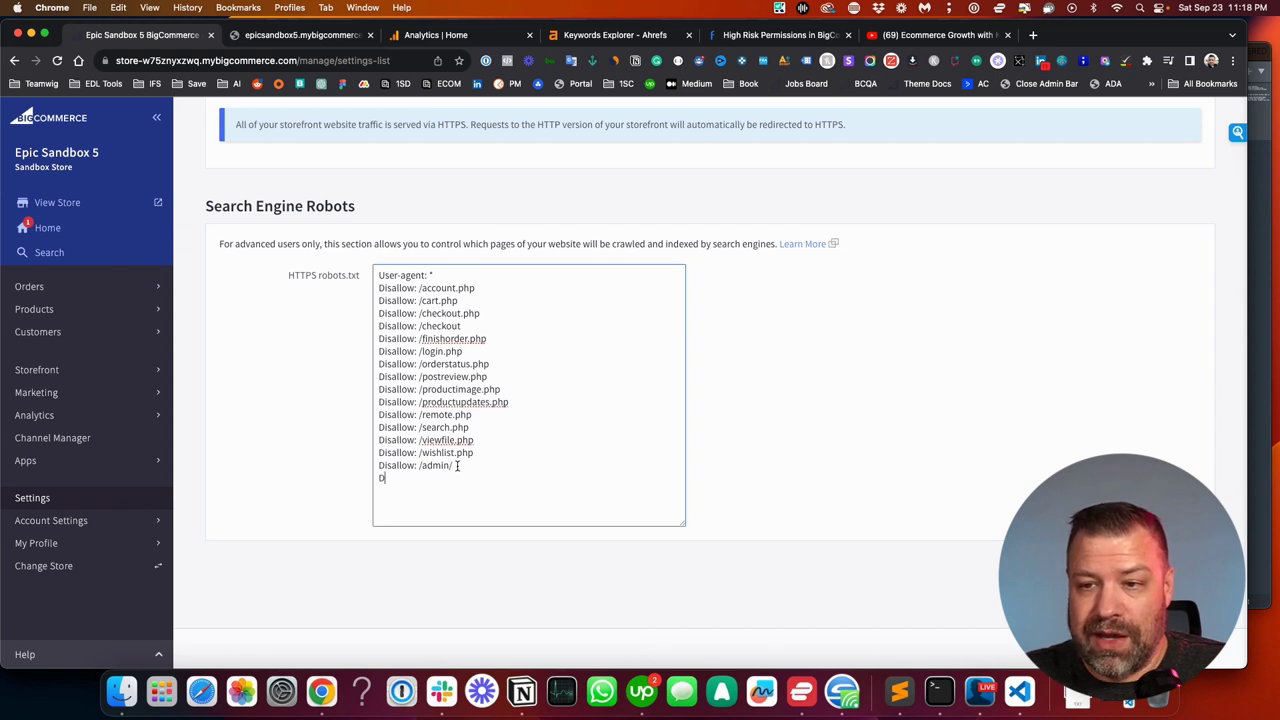
type("isallow: ")
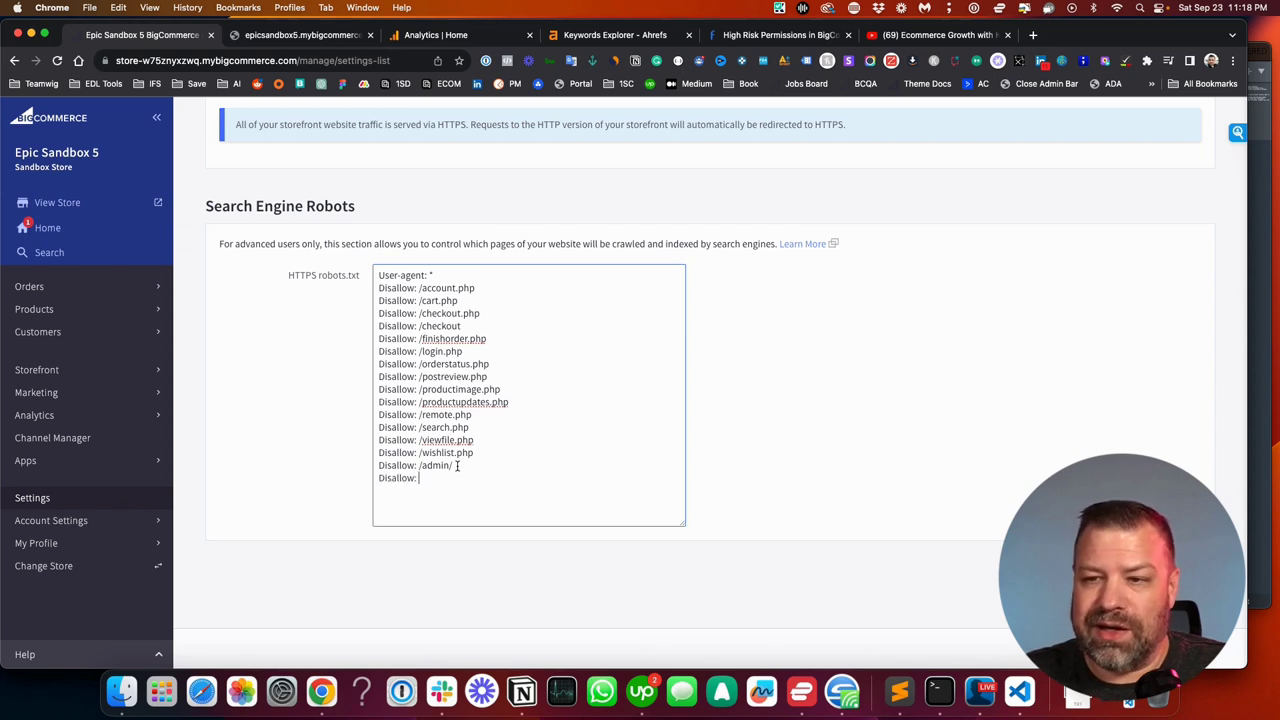
type("/")
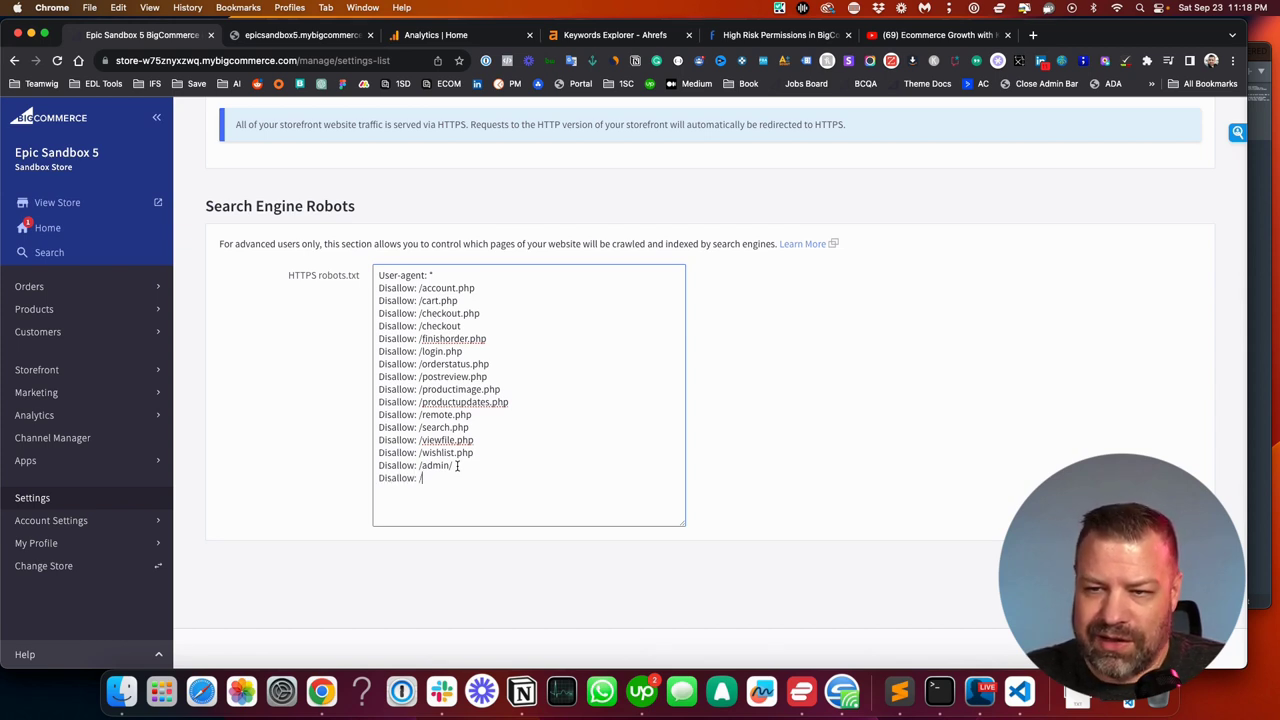
type("wholesale/")
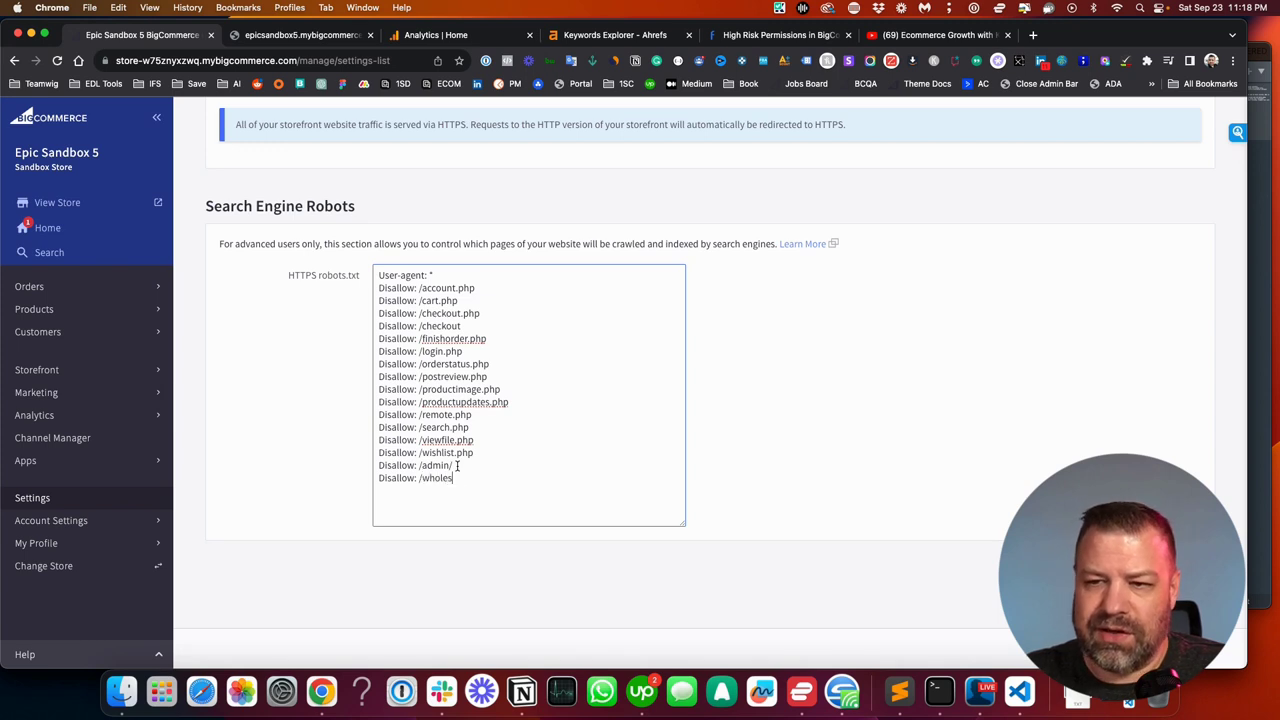